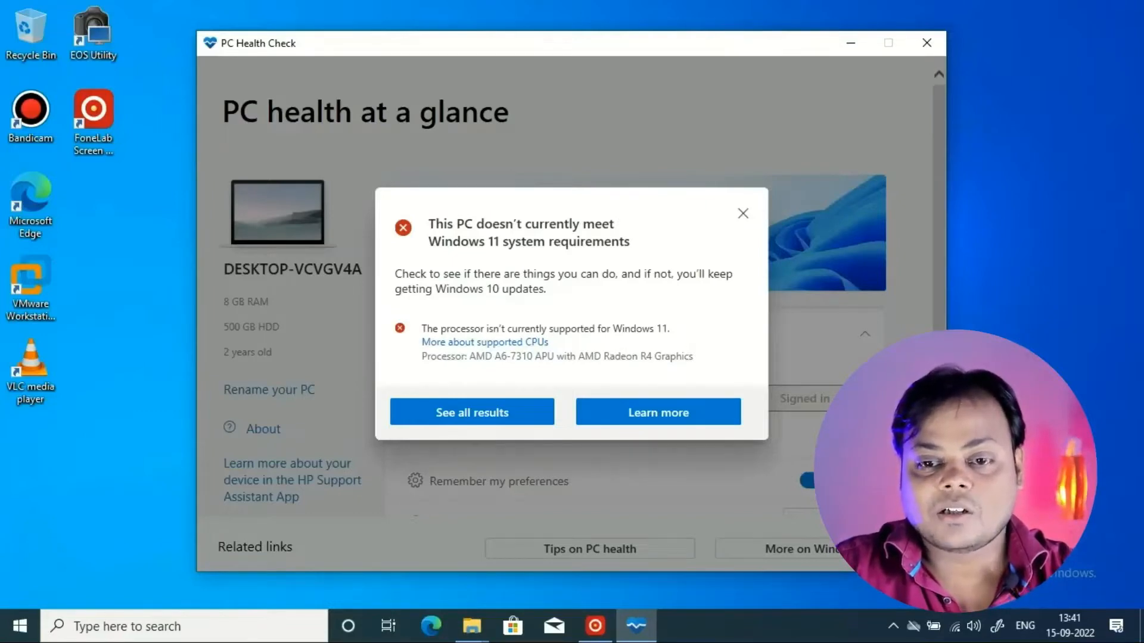
click(595, 626)
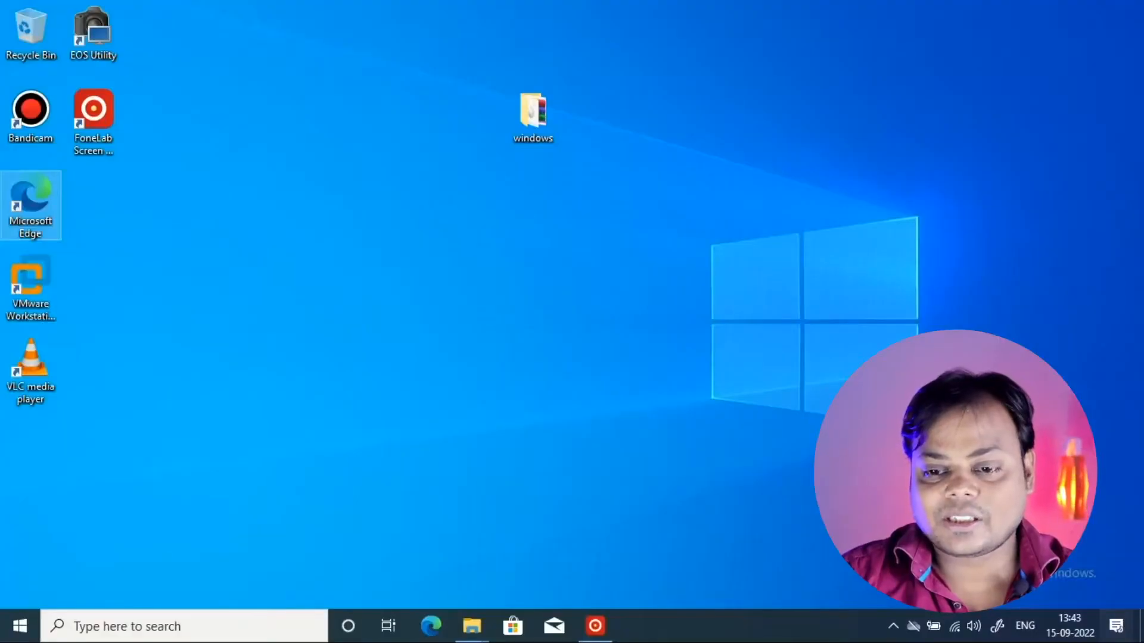
- Open Microsoft Edge and search the web for "download windows 11"
double_click(30, 206)
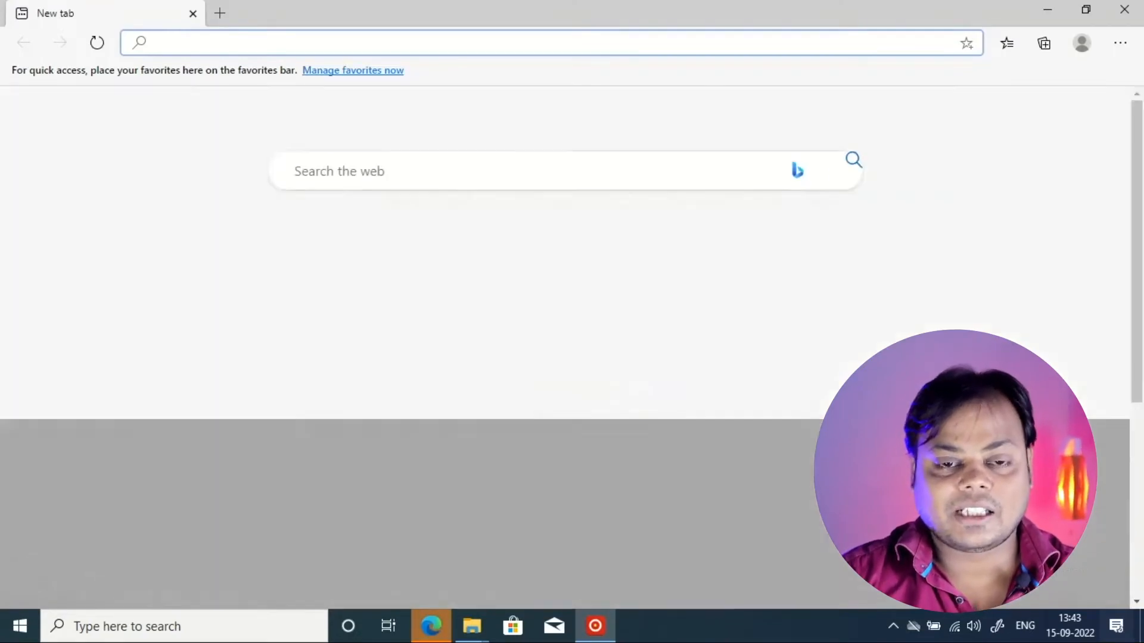
text(download )
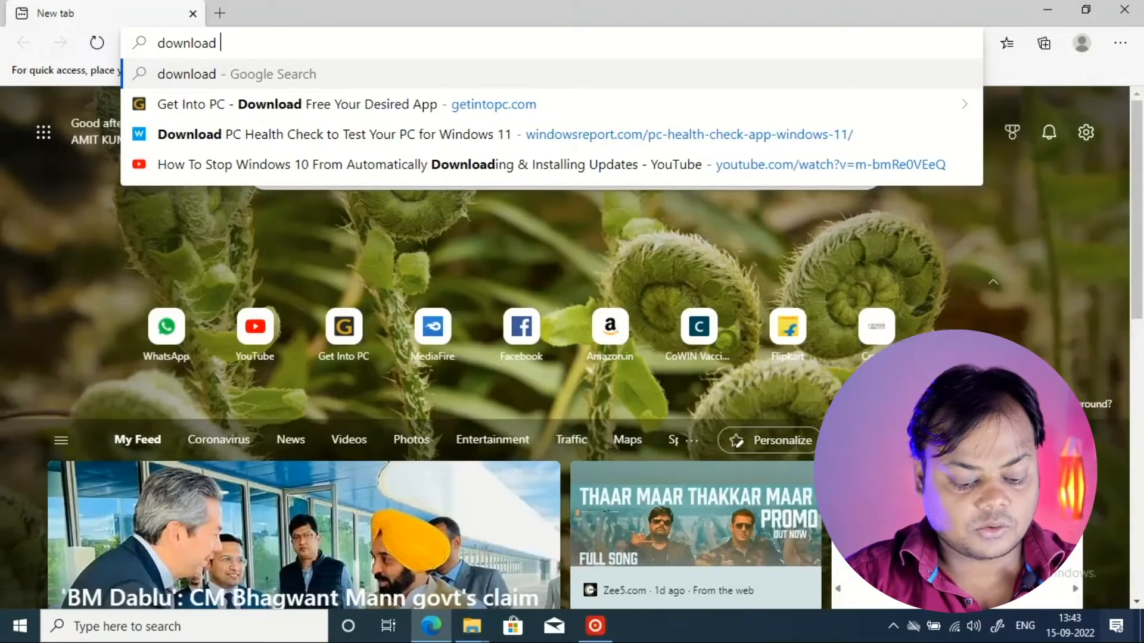
text(windows 11)
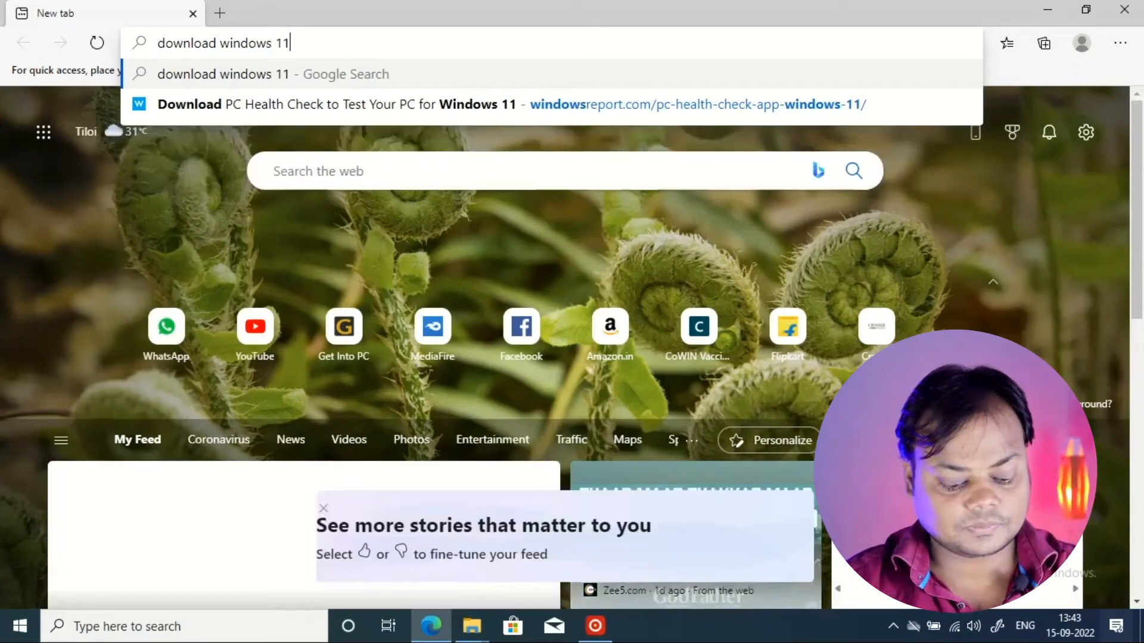
key(Return)
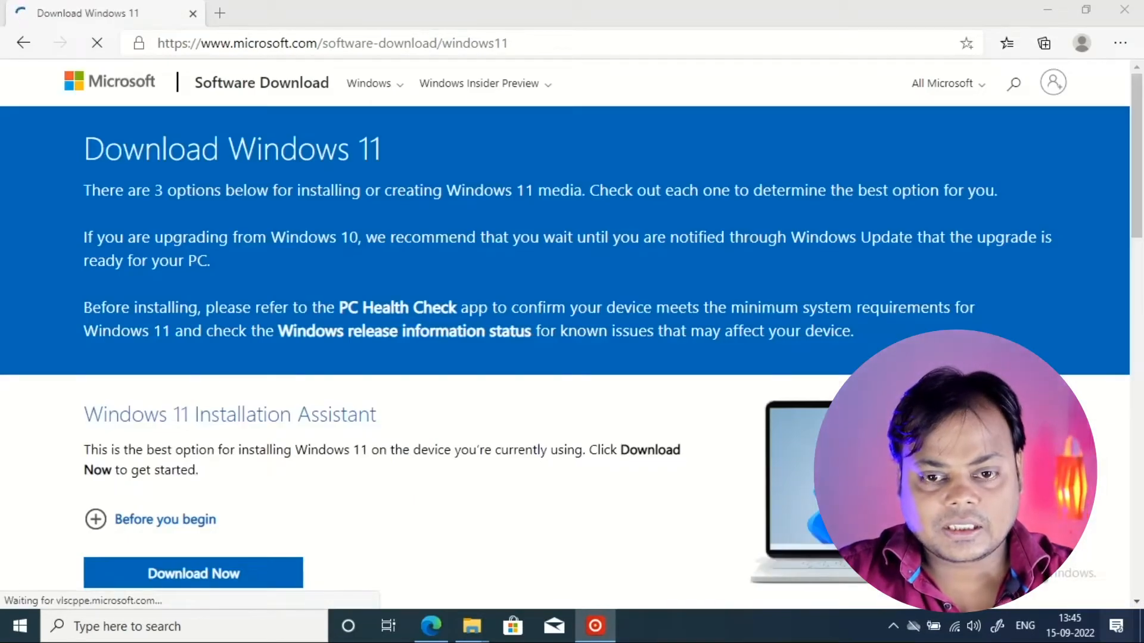
- Choose Windows 11 (multi-edition ISO) as the disk image download on Microsoft's Download Windows 11 page
scroll(572, 334, down, 5)
scroll(572, 334, up, 3)
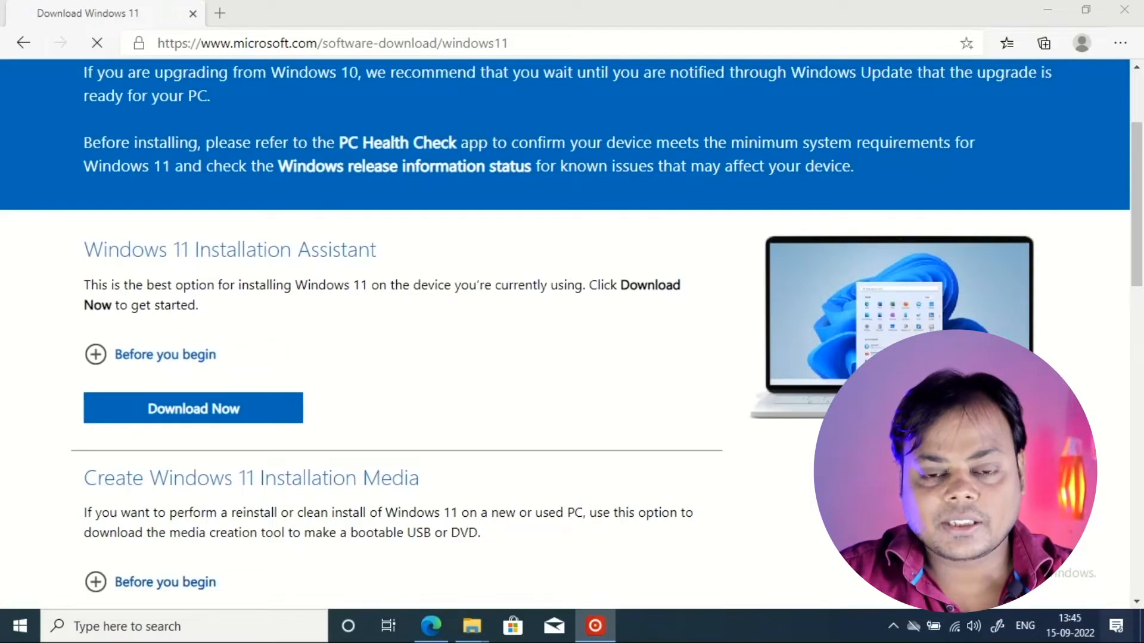
scroll(572, 333, down, 3)
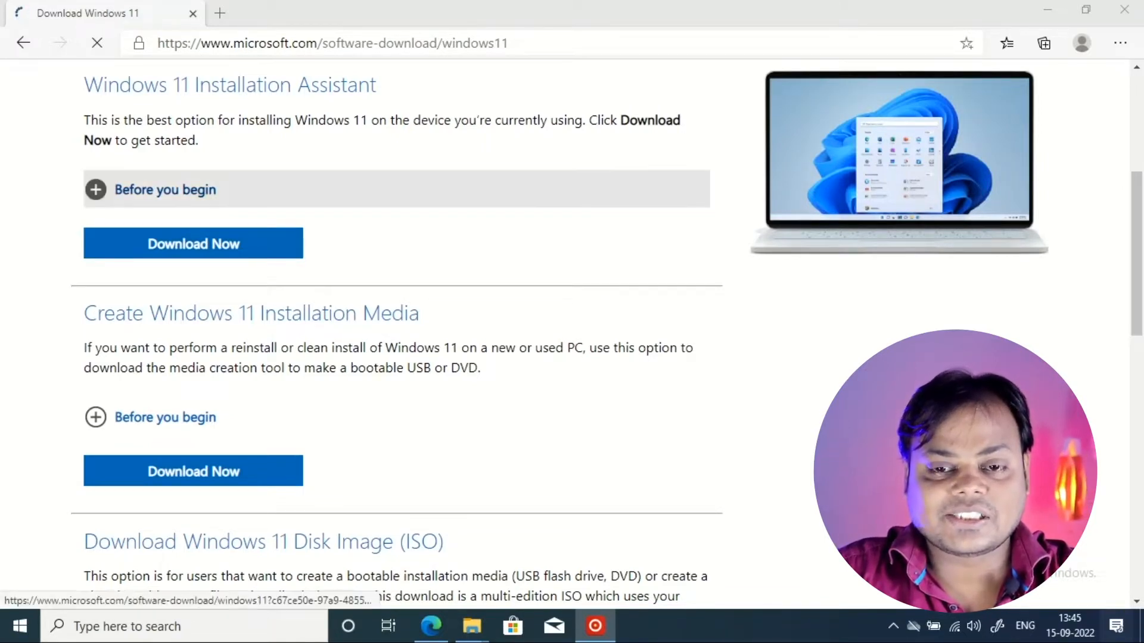
scroll(606, 331, down, 1)
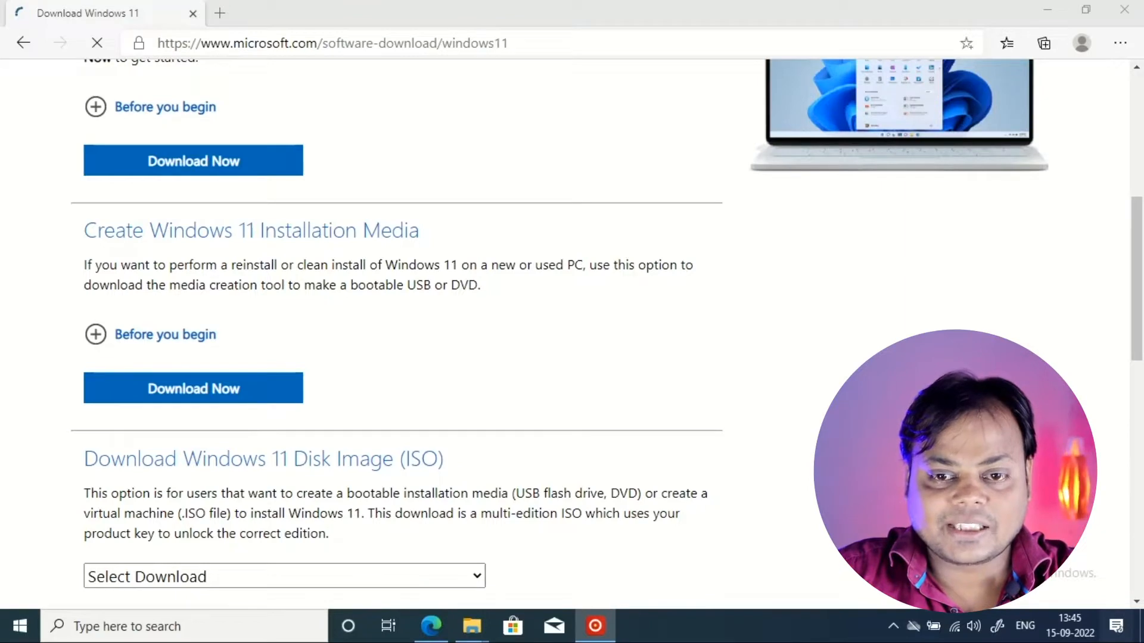
scroll(606, 332, down, 4)
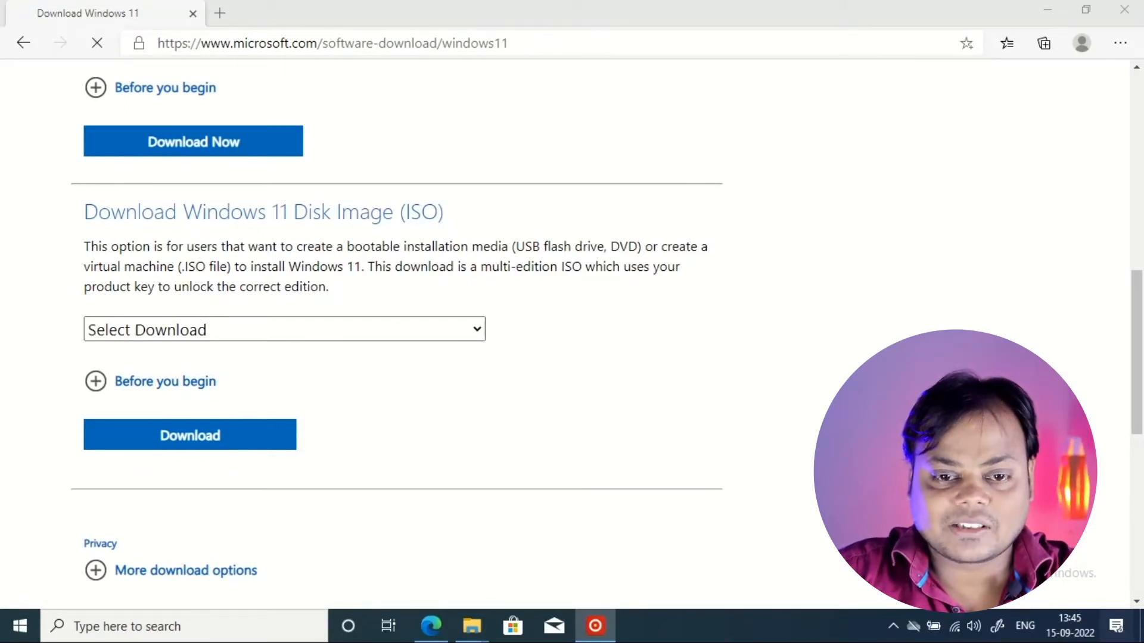
click(284, 330)
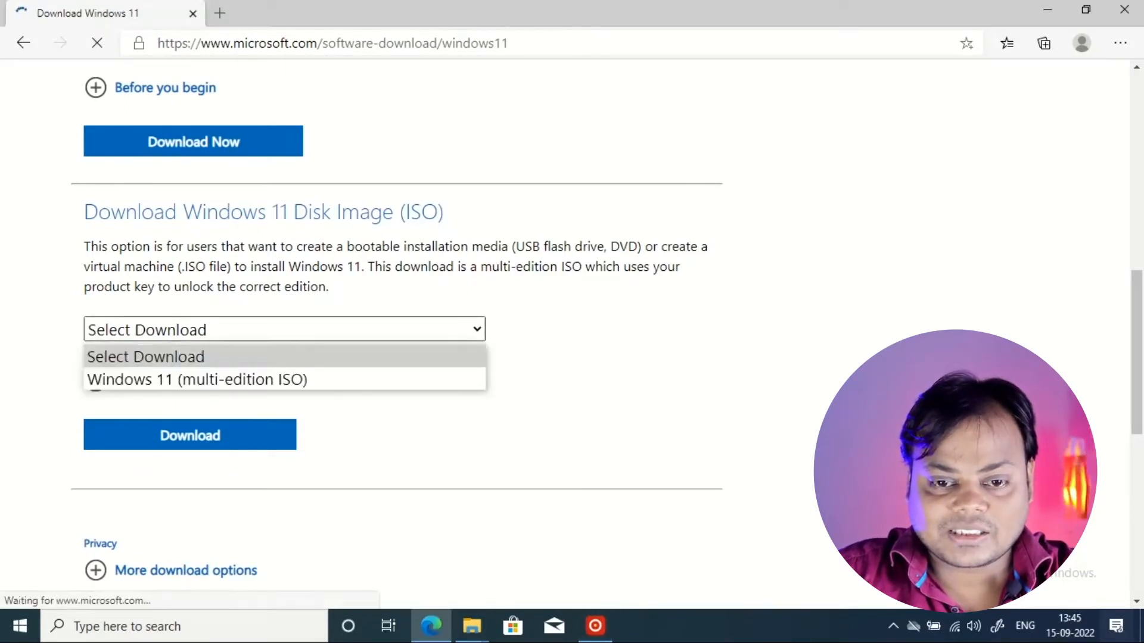
click(238, 379)
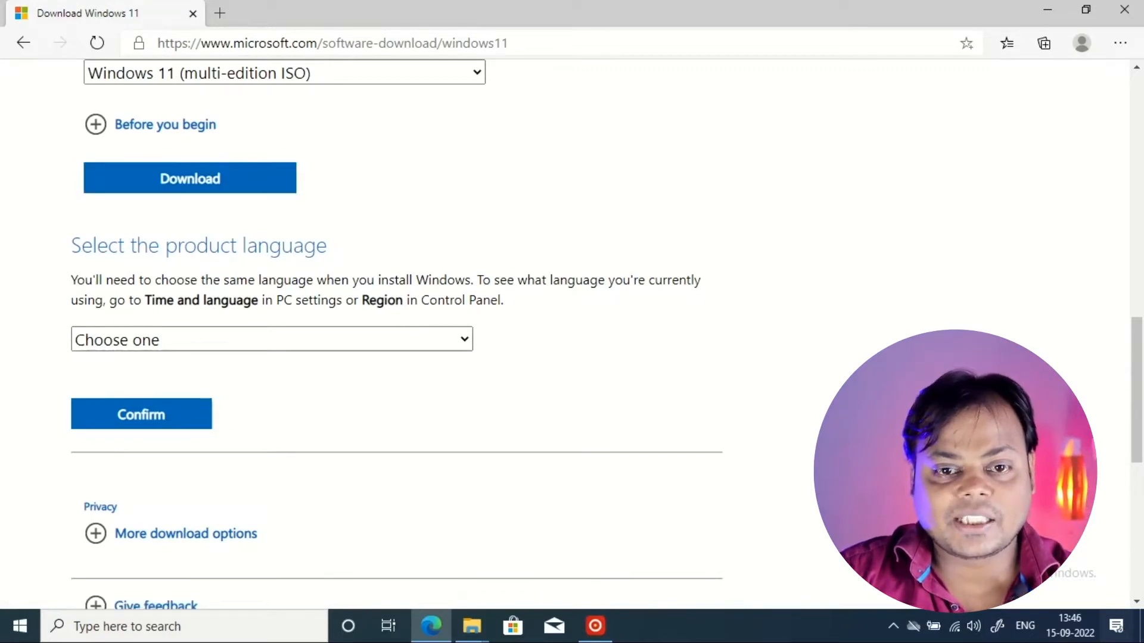
- Set the product language to English (United States) and confirm it
click(272, 339)
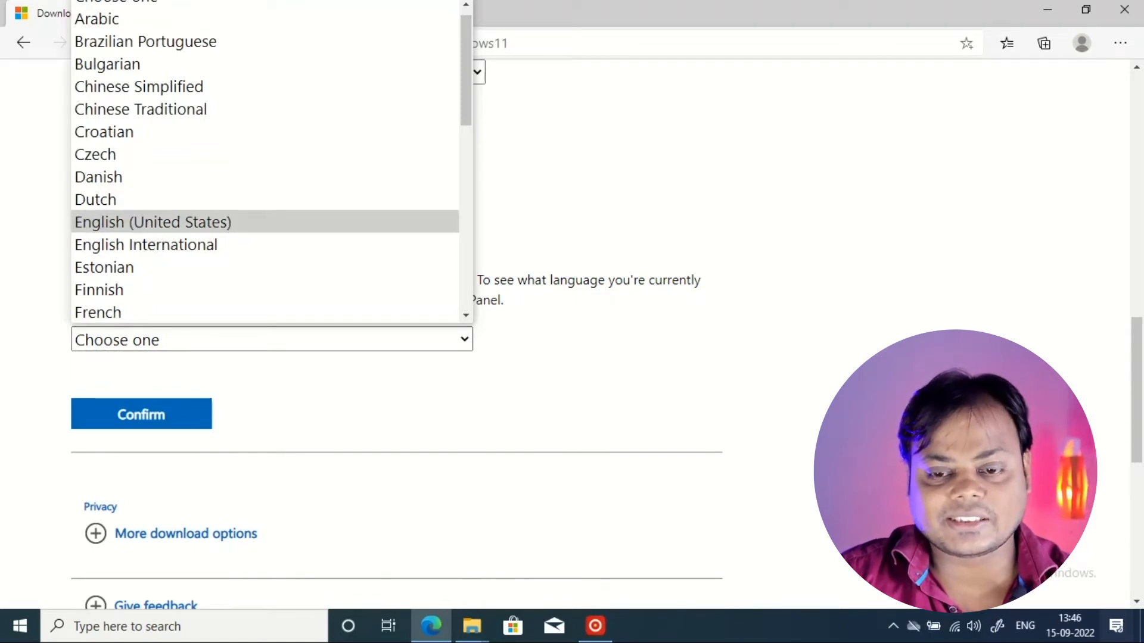
click(152, 222)
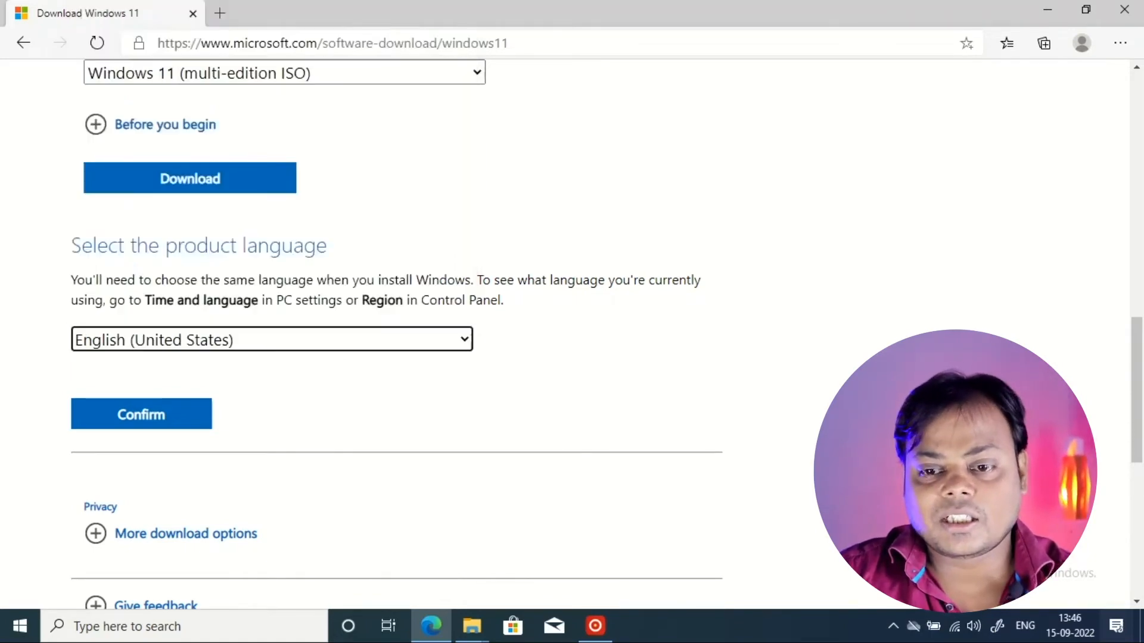
click(141, 414)
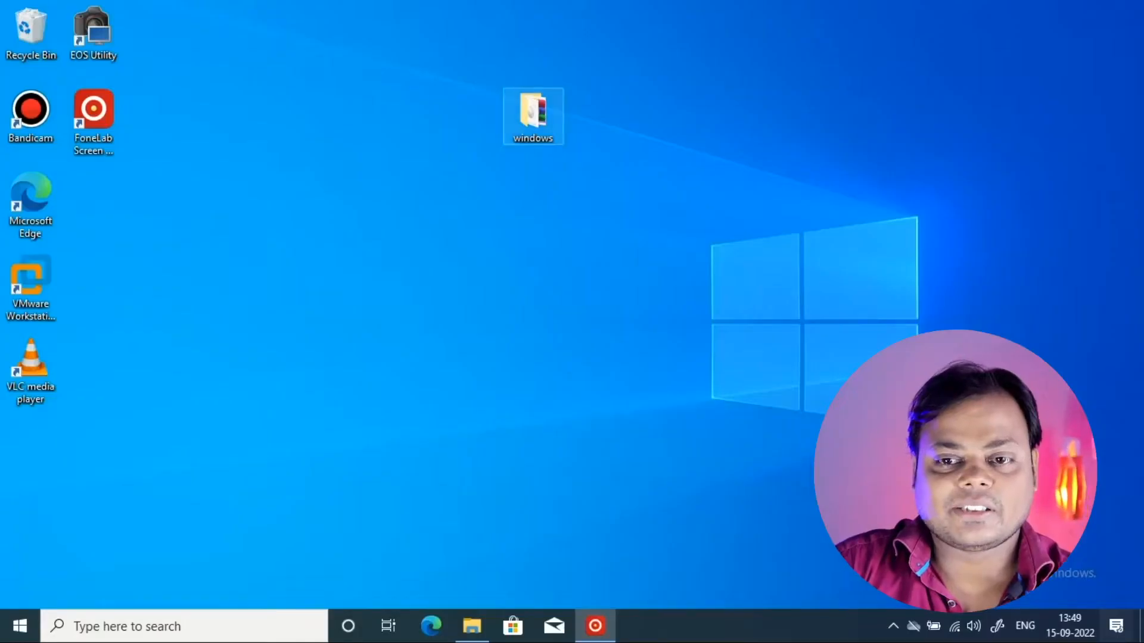
- Open the windows folder on the desktop and extract the Win11_English_x64 disc image into its own folder
double_click(533, 116)
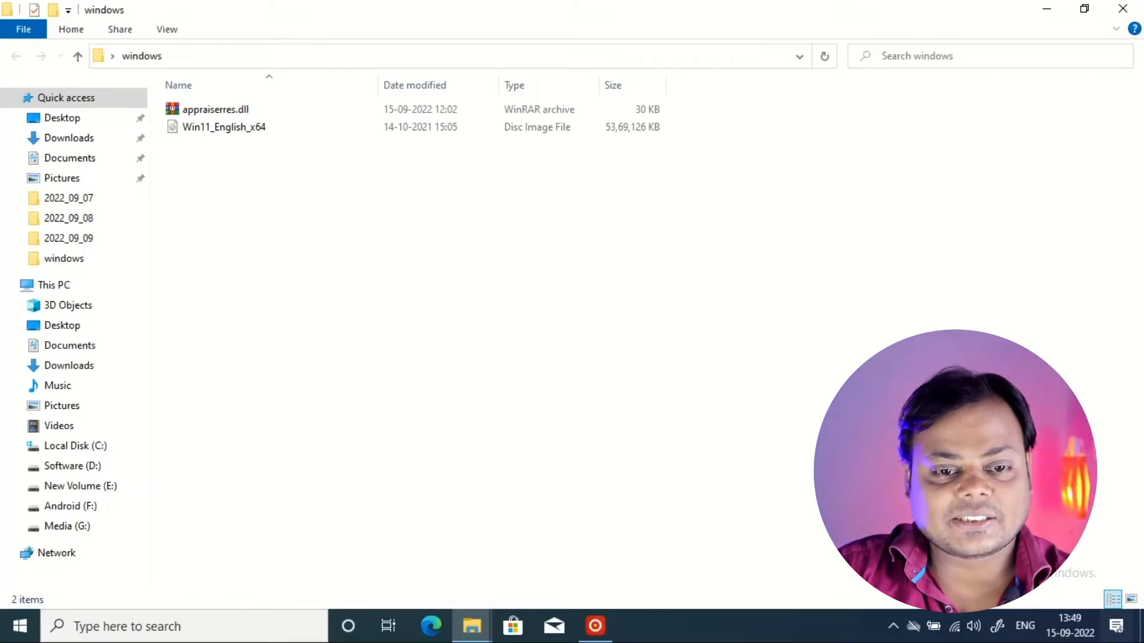
right_click(239, 128)
click(149, 387)
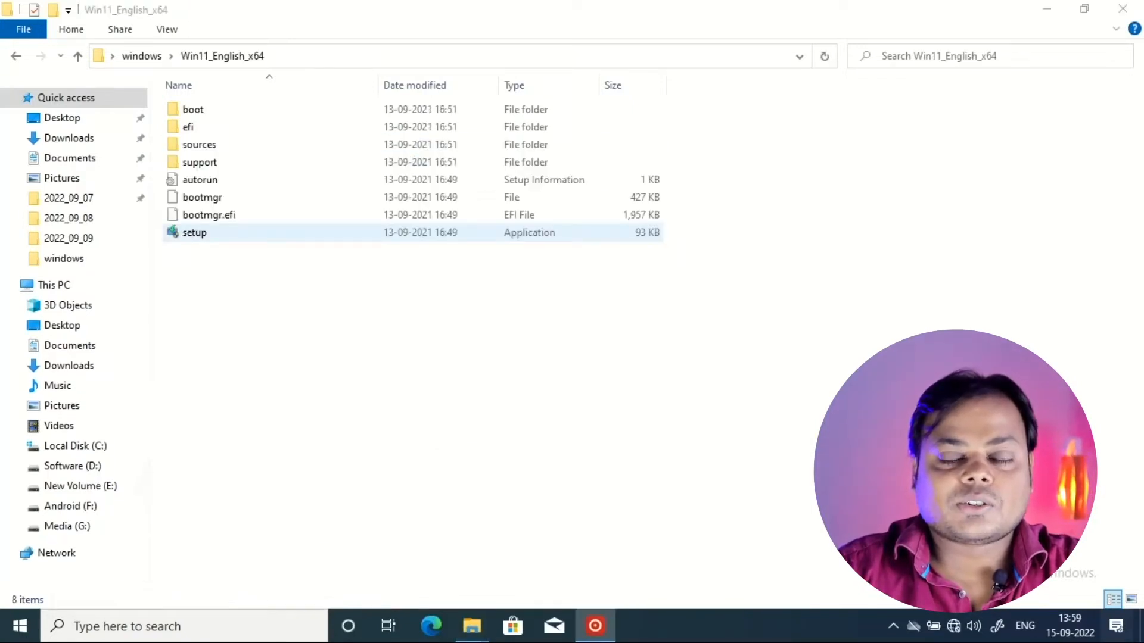
- Try to install Windows 11 by running setup from the extracted Win11_English_x64 folder
click(194, 233)
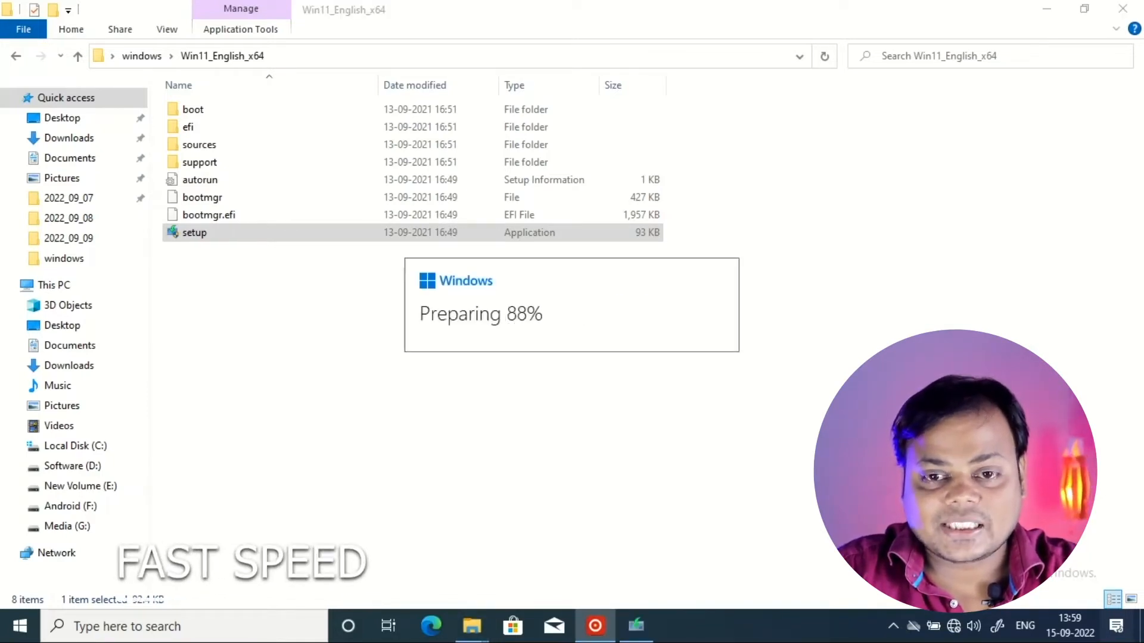
click(791, 502)
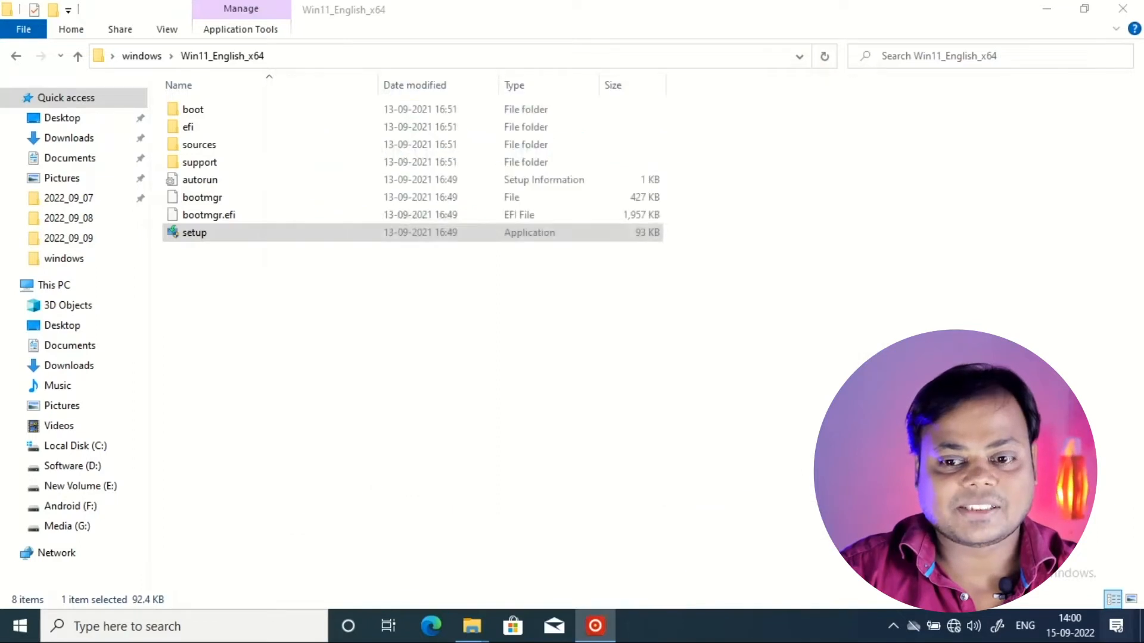
- Reopen the Win11_English_x64 folder and look through the files in its sources subfolder
key(alt+Up)
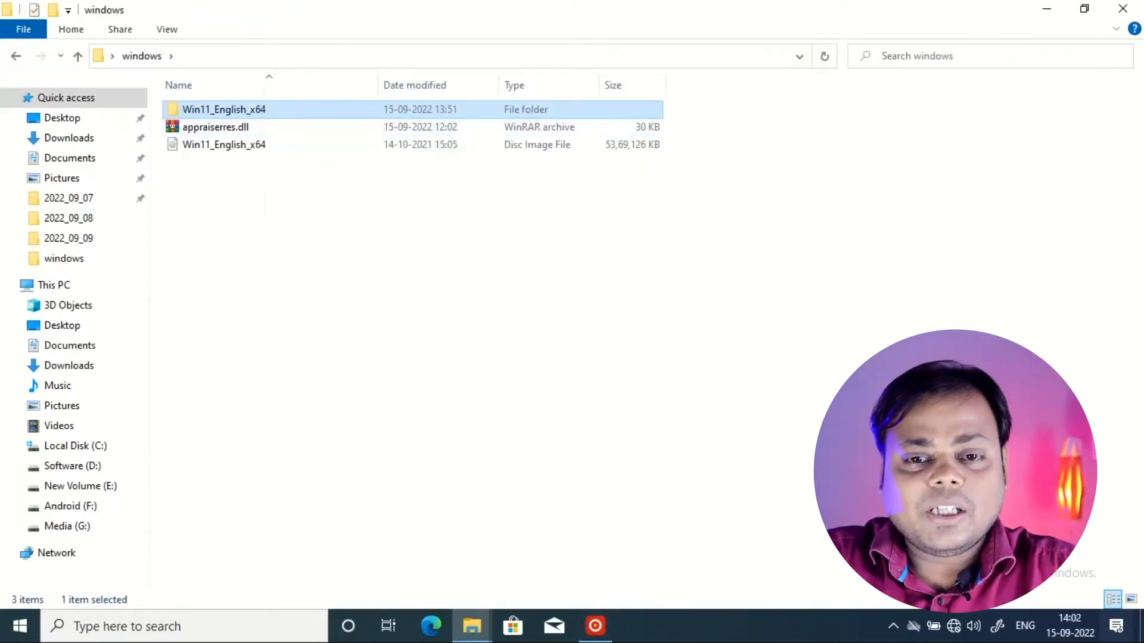
key(Return)
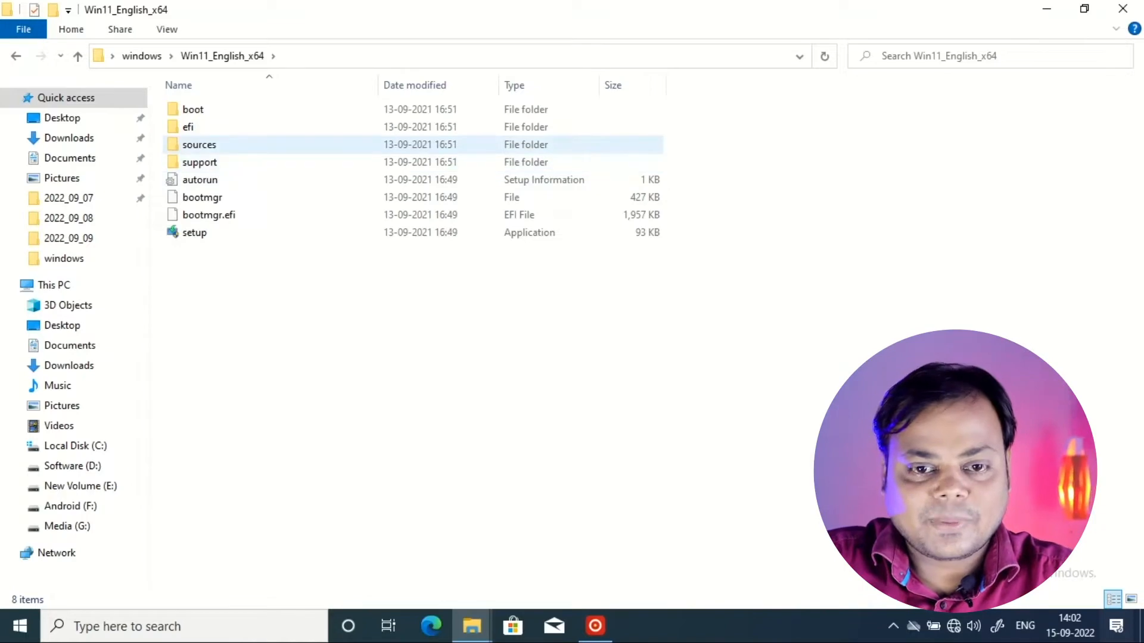
double_click(200, 144)
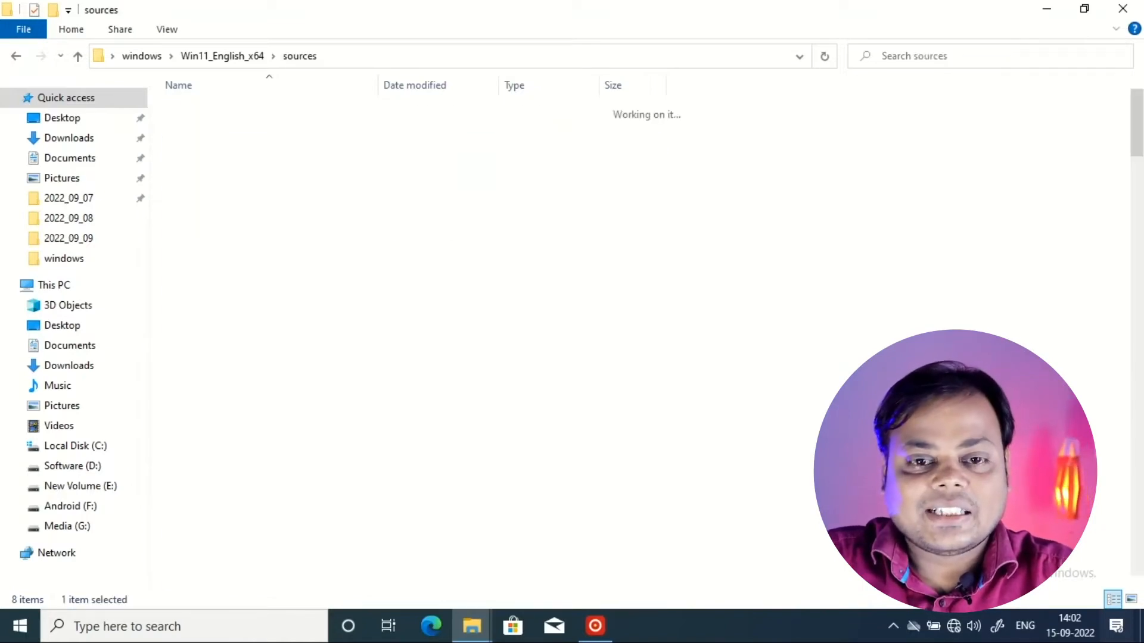
scroll(238, 458, down, 5)
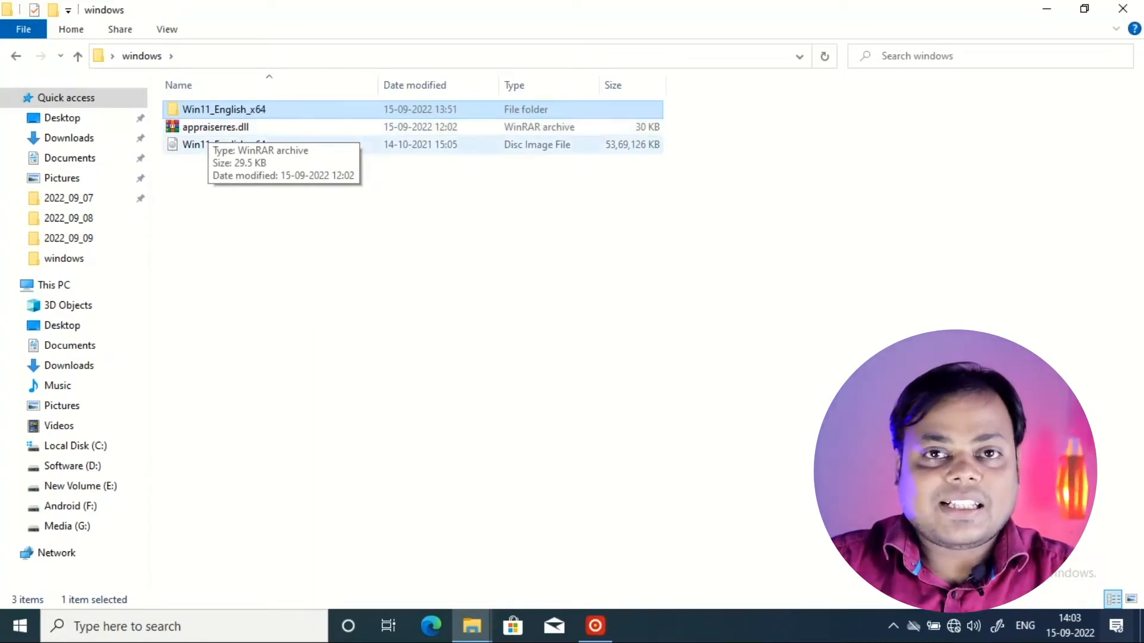
- Extract the appraiserres.dll archive into the windows folder and copy the extracted DLL file
right_click(219, 127)
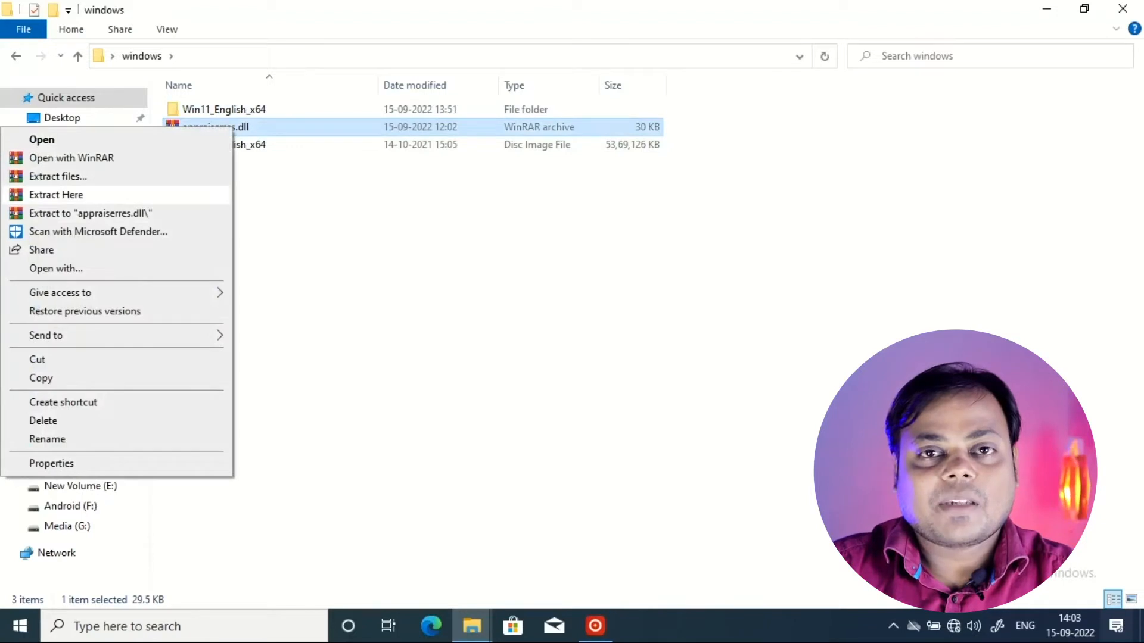
click(56, 195)
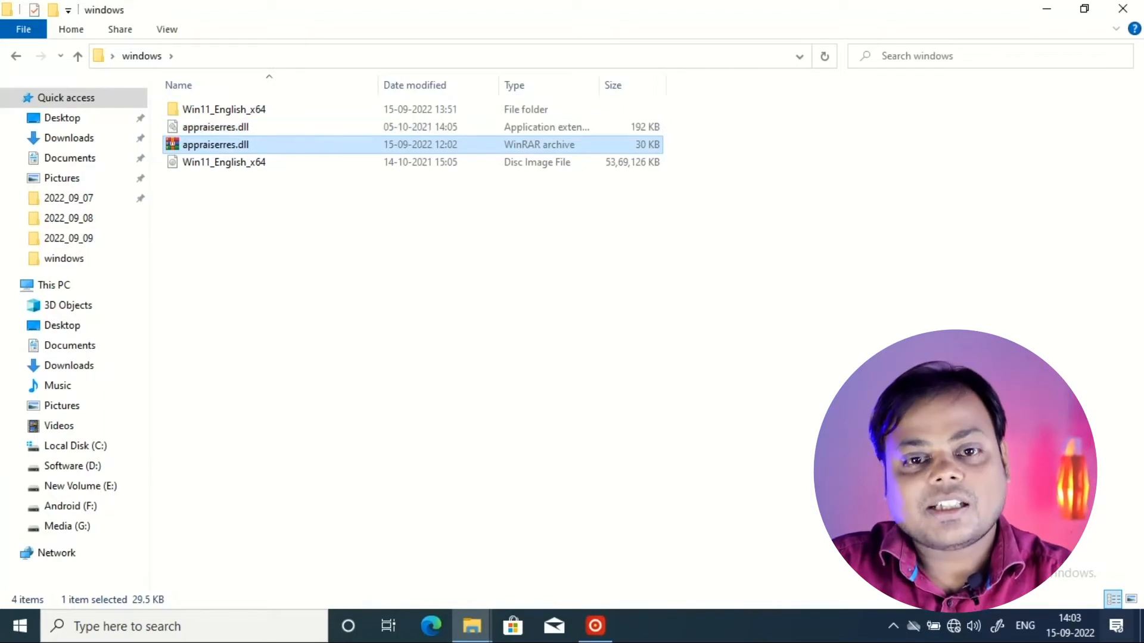
click(216, 128)
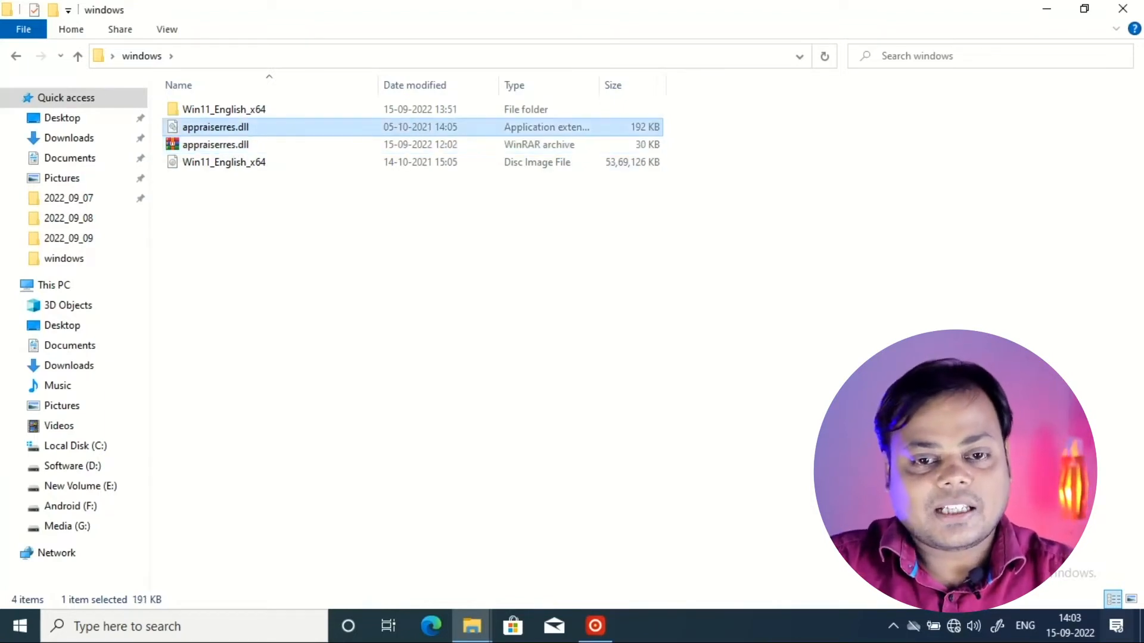
right_click(274, 126)
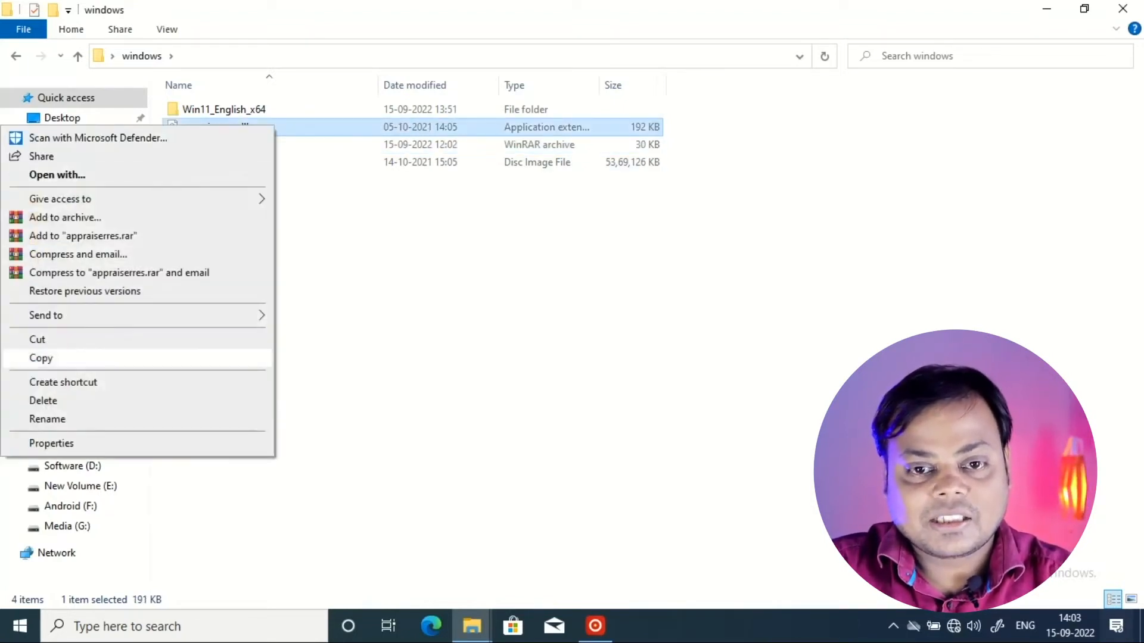
click(42, 358)
- Paste the copied appraiserres.dll into the sources folder of Win11_English_x64, replacing the existing file
double_click(224, 109)
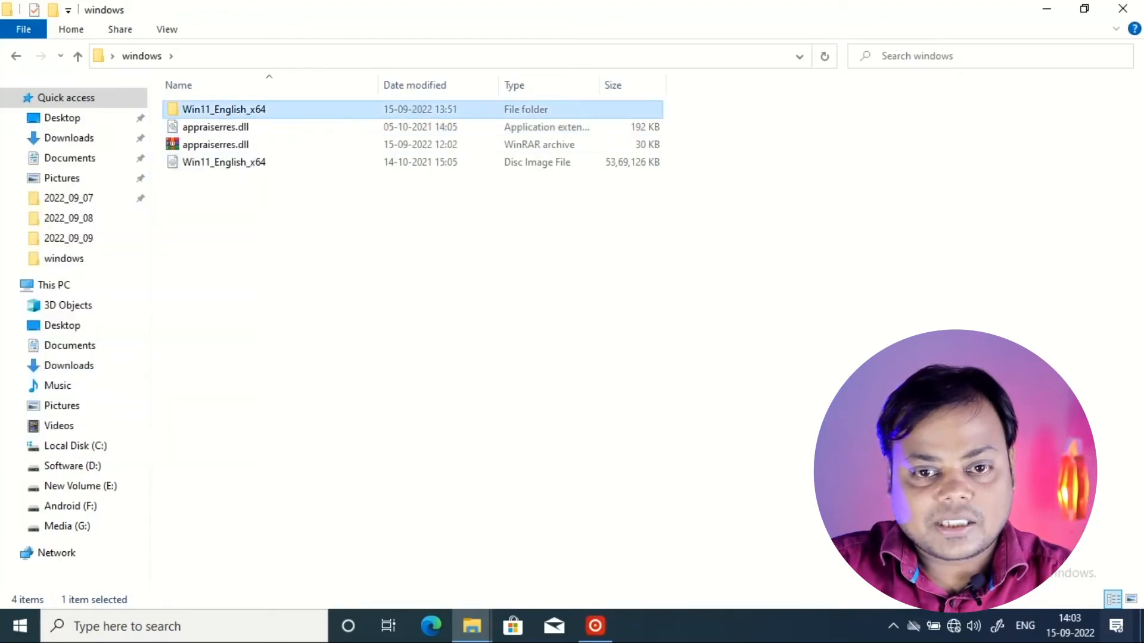
double_click(197, 143)
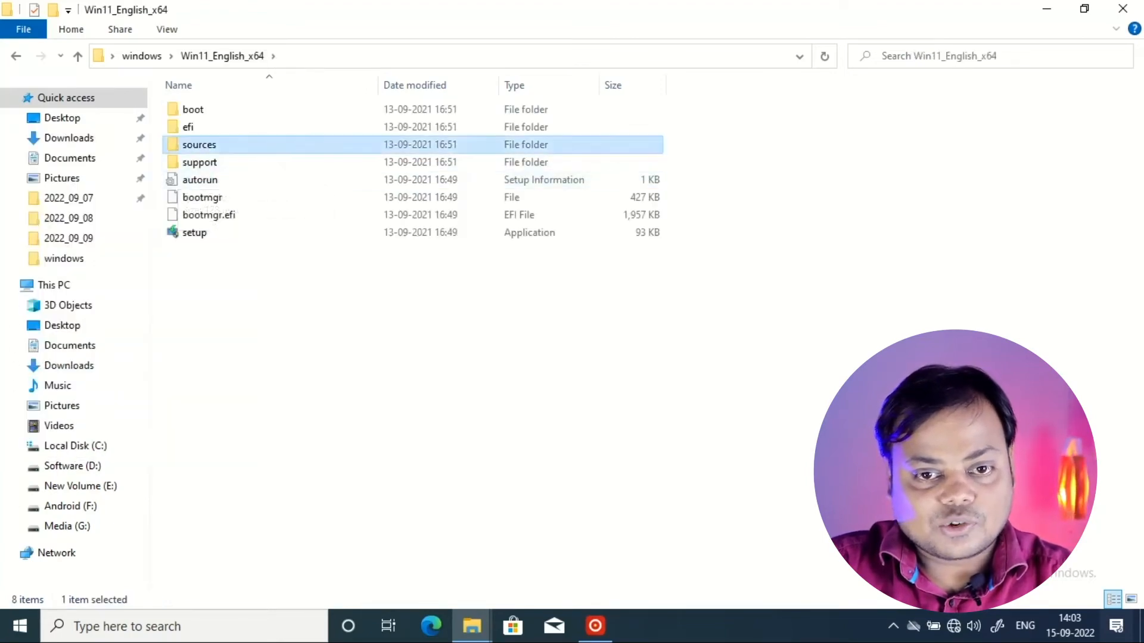
scroll(343, 356, down, 3)
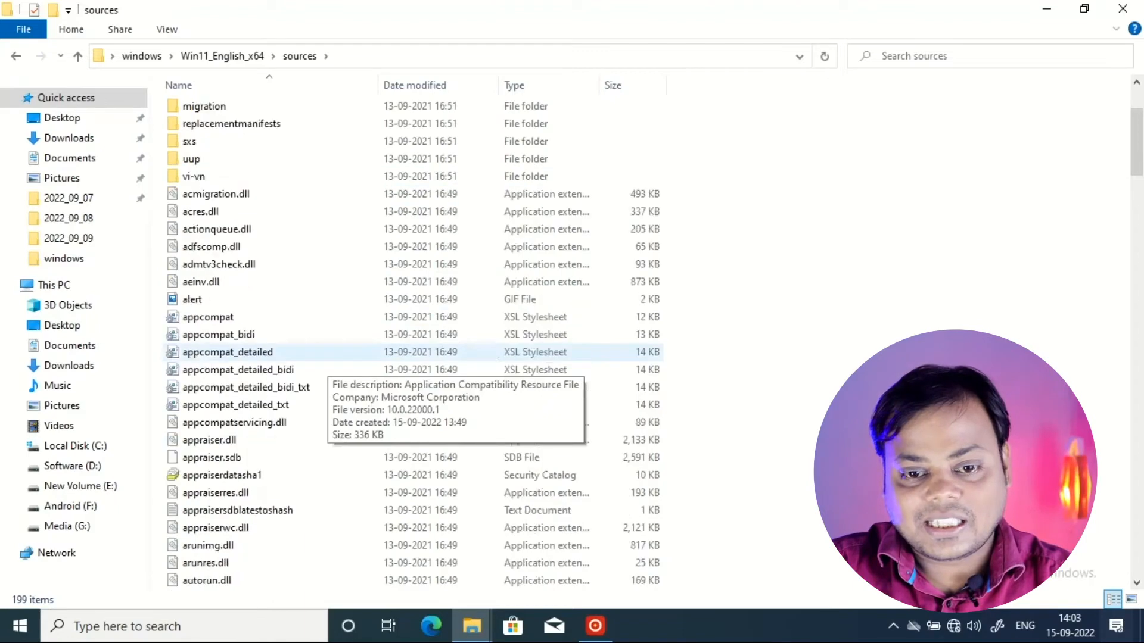
right_click(547, 315)
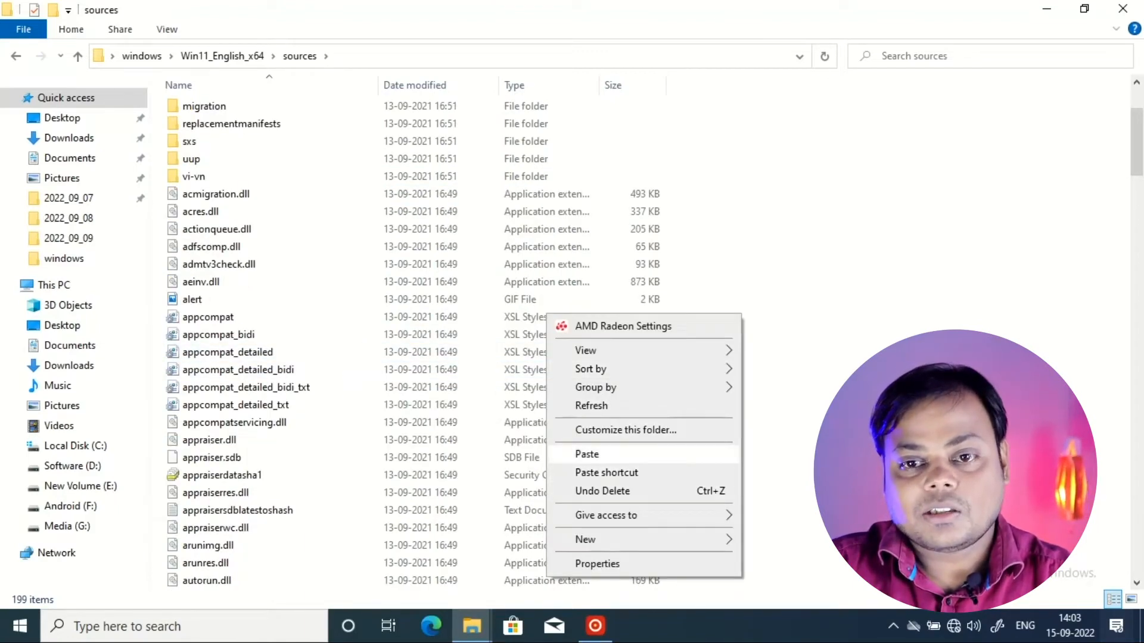
click(587, 454)
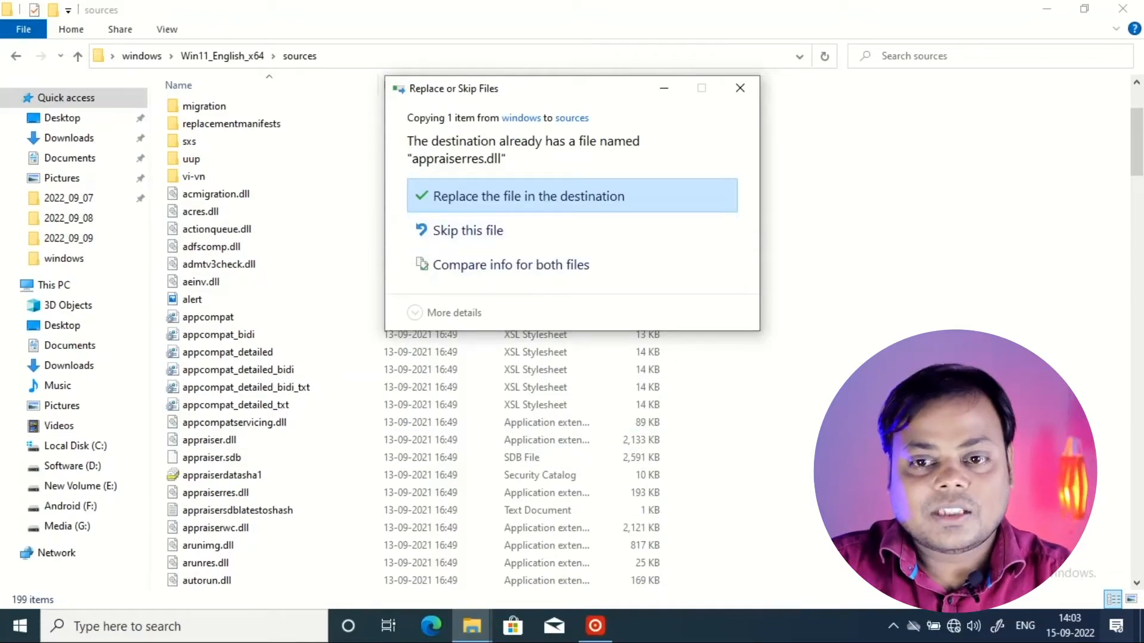
click(572, 196)
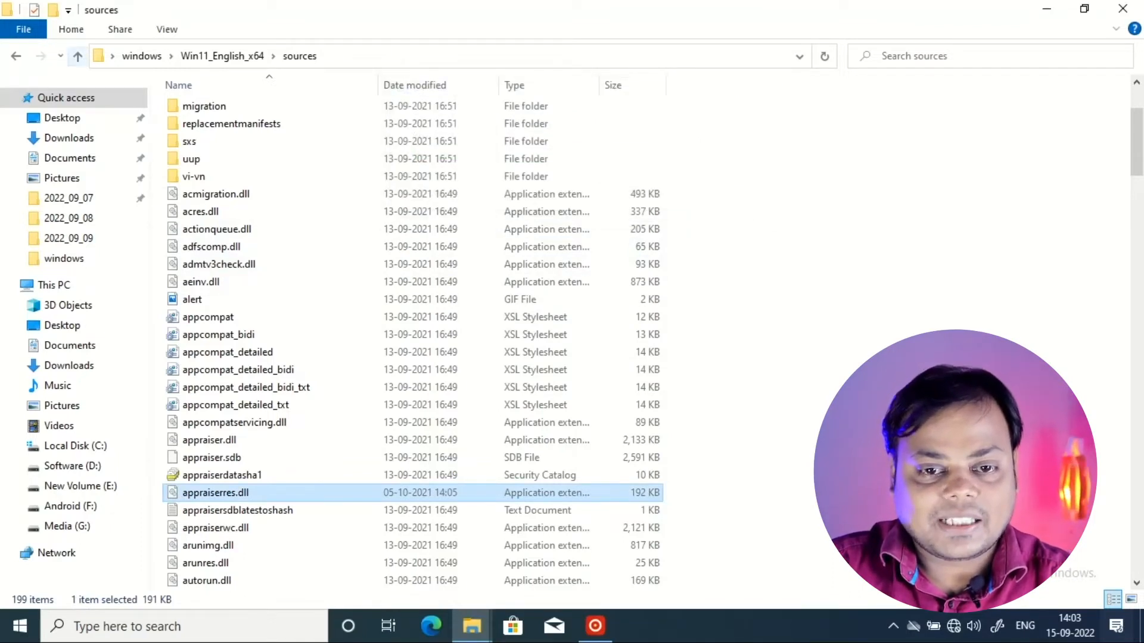
- Run setup from the Win11_English_x64 folder, proceed with the installation and accept the license terms
click(78, 56)
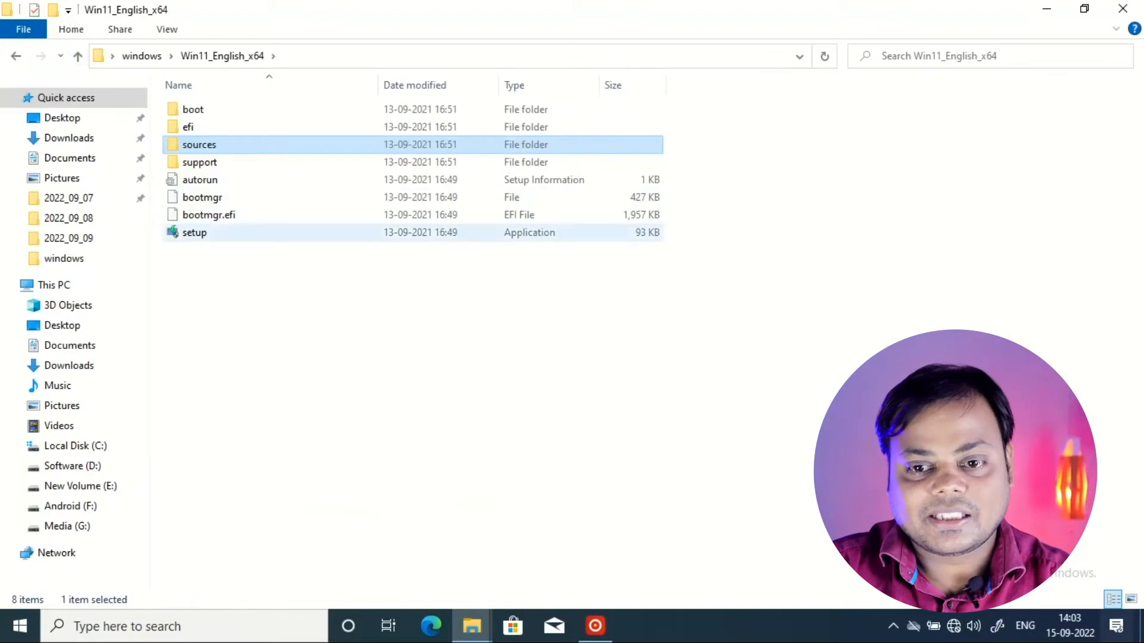
click(195, 233)
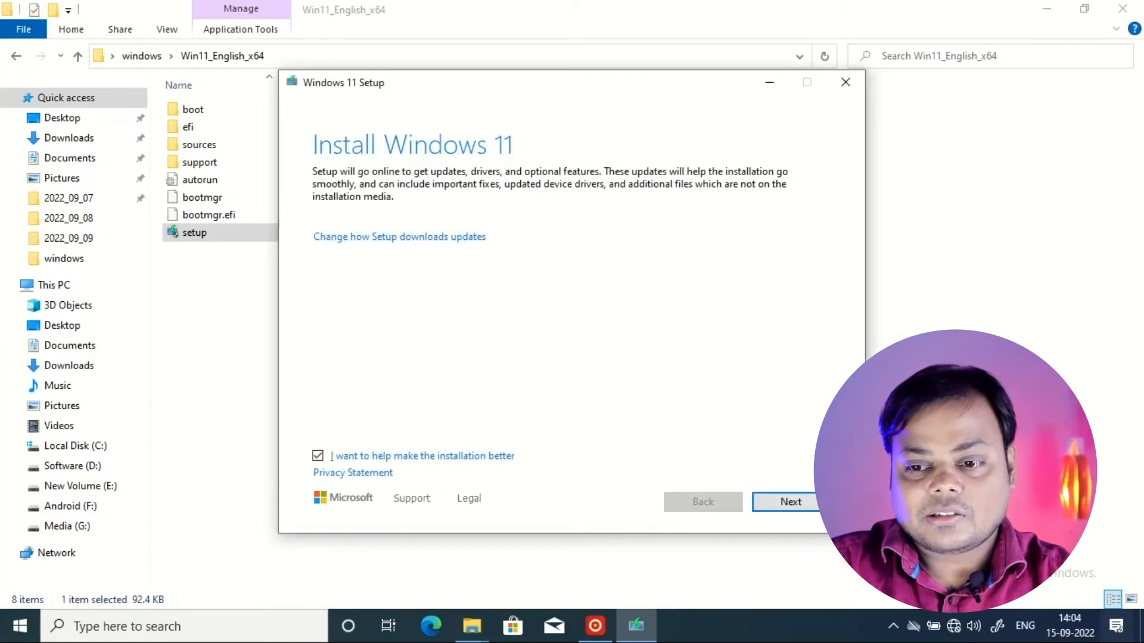
click(792, 502)
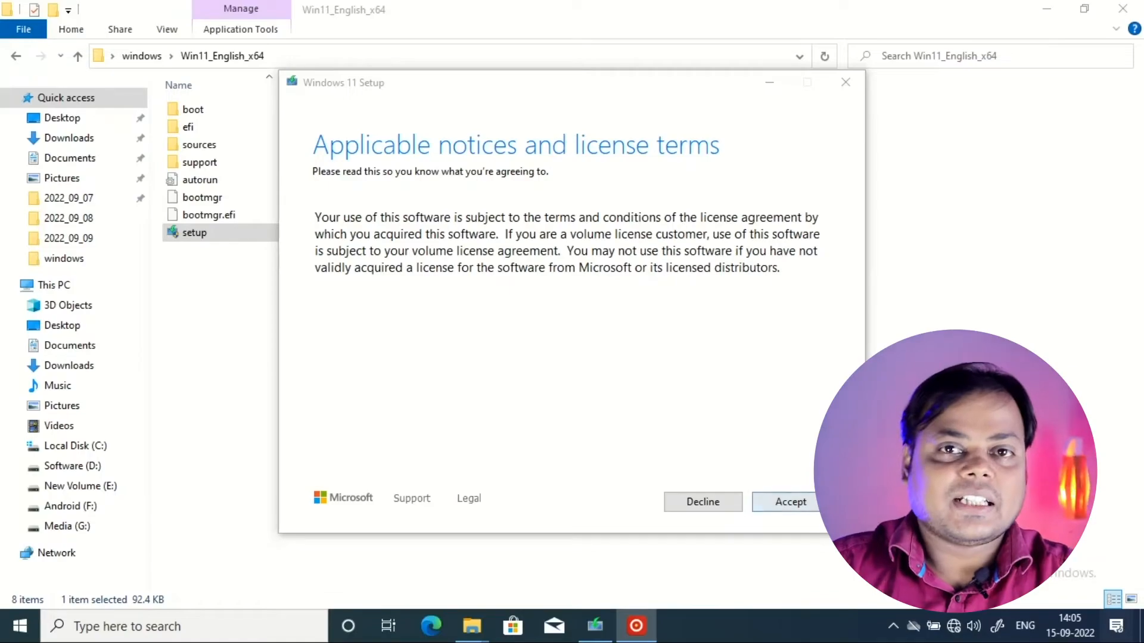
click(791, 502)
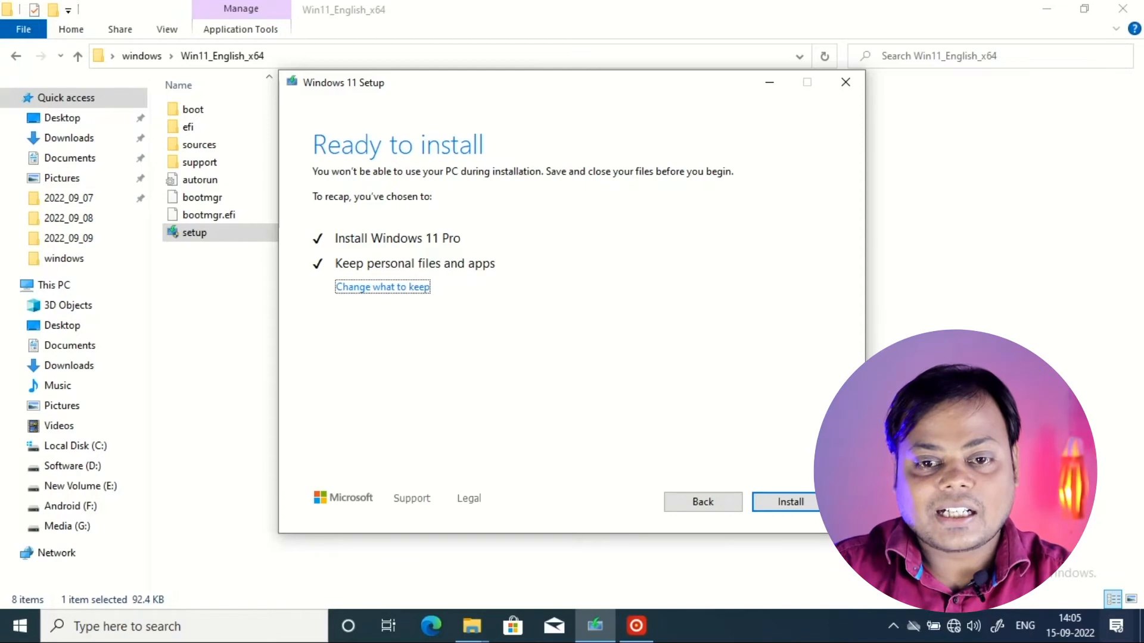
- Review what to keep during the installation and continue with Keep personal files and apps
click(383, 287)
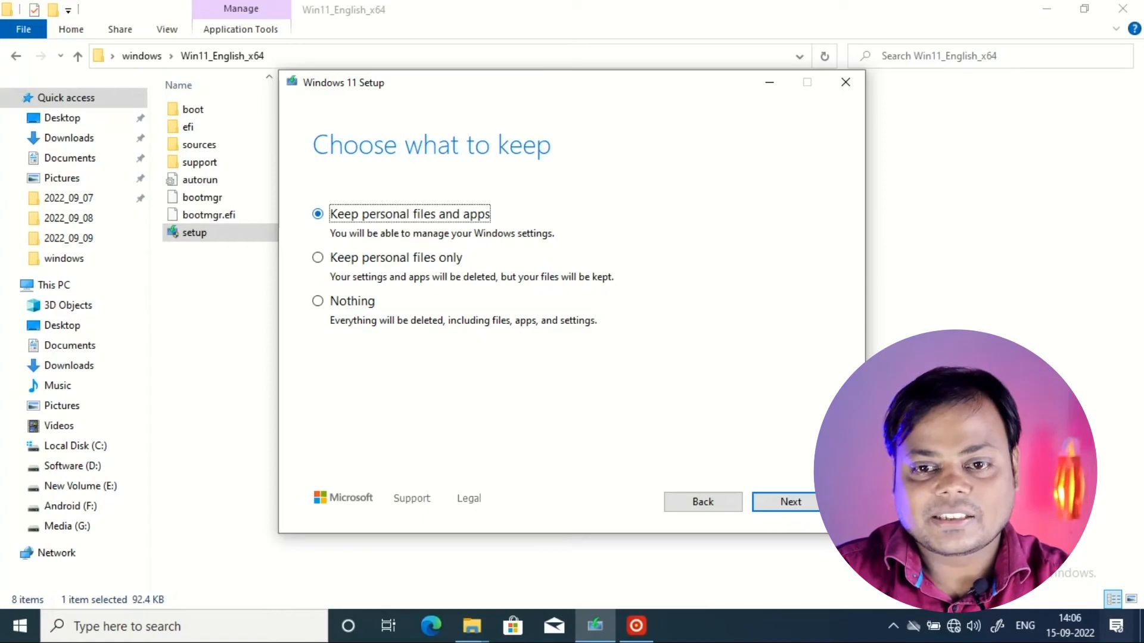
click(818, 503)
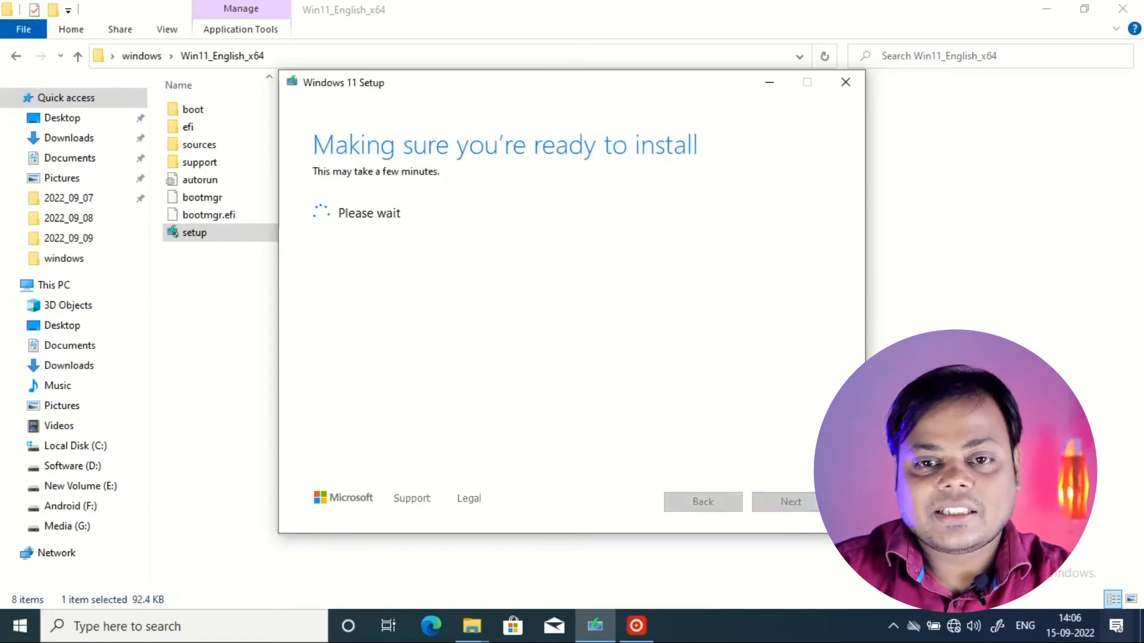